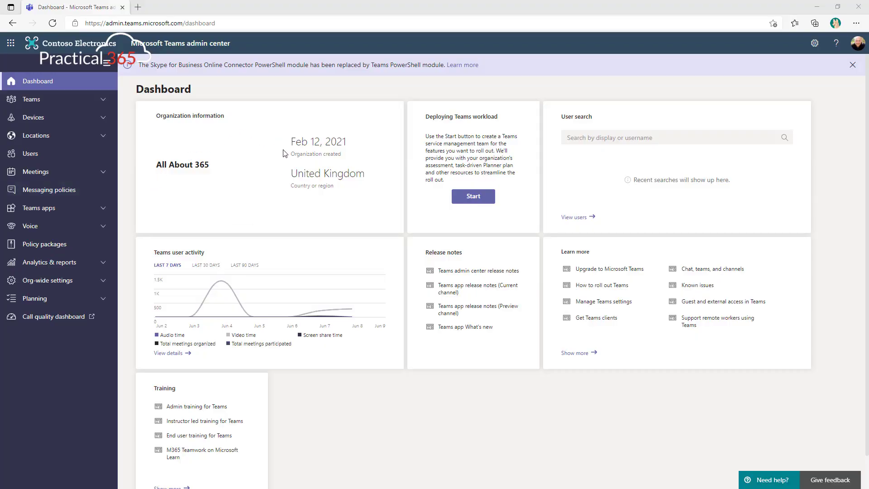
# Confirm the Global (Org-wide default) meeting policy has Allow NDI streaming On, then return to the policies list
pyautogui.click(78, 174)
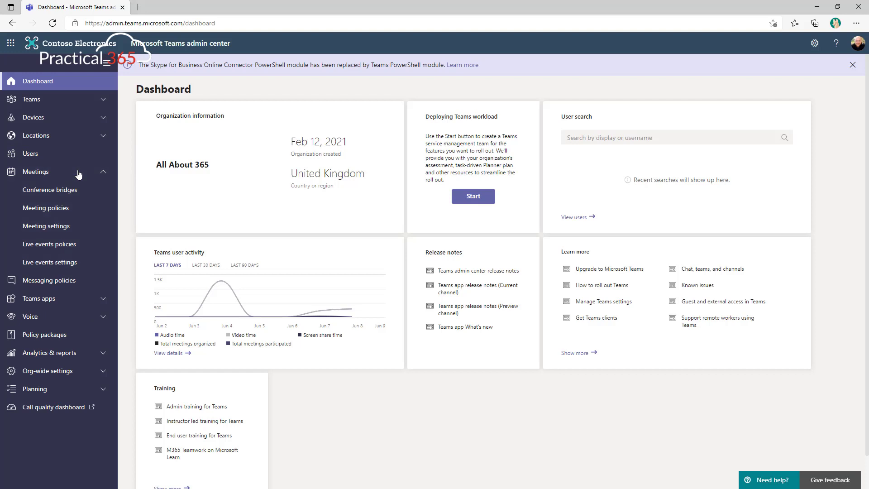
pyautogui.click(65, 211)
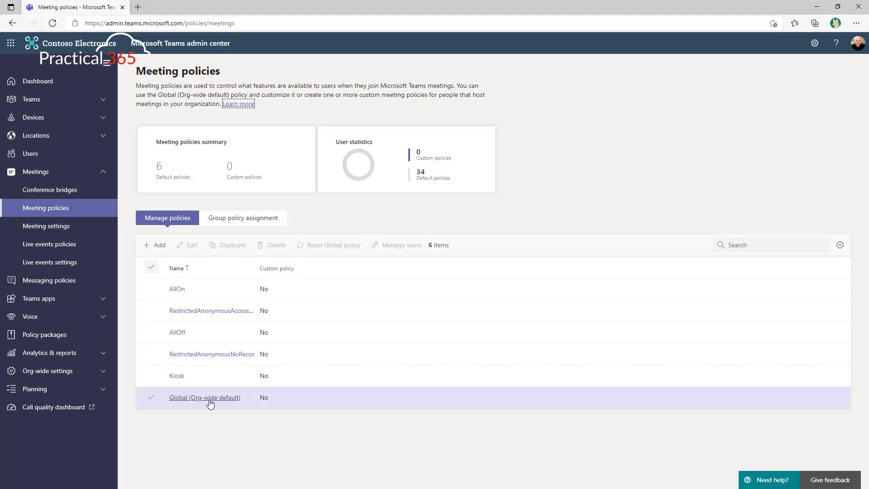
pyautogui.click(209, 398)
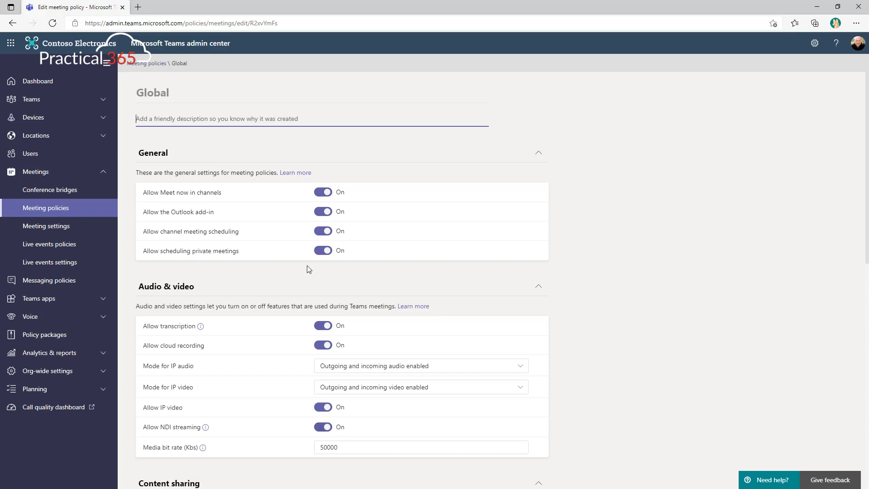
pyautogui.click(156, 64)
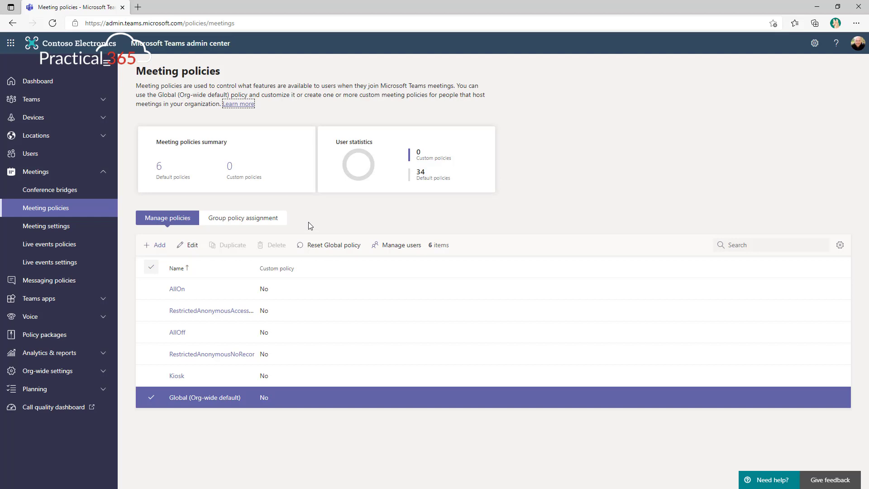
# Start a new blank meeting policy from the Meeting policies toolbar
pyautogui.click(155, 249)
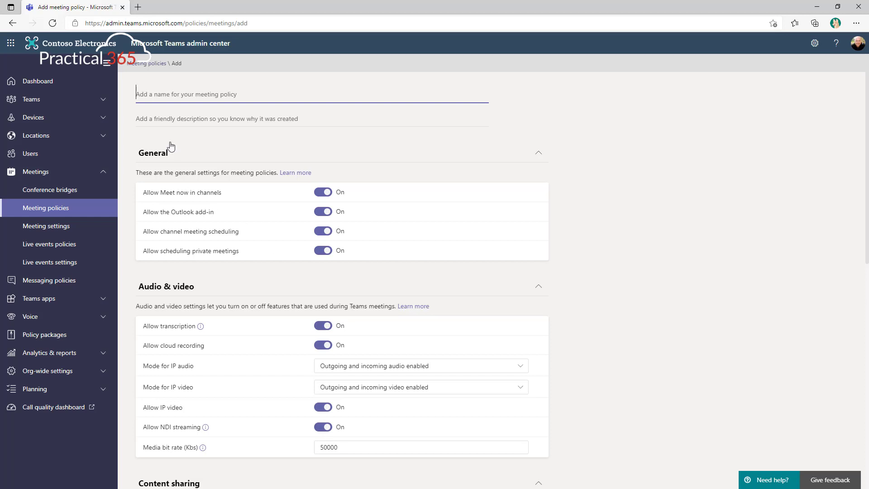
# Minimize the admin center window to reveal the OBS Studio homepage
pyautogui.click(816, 6)
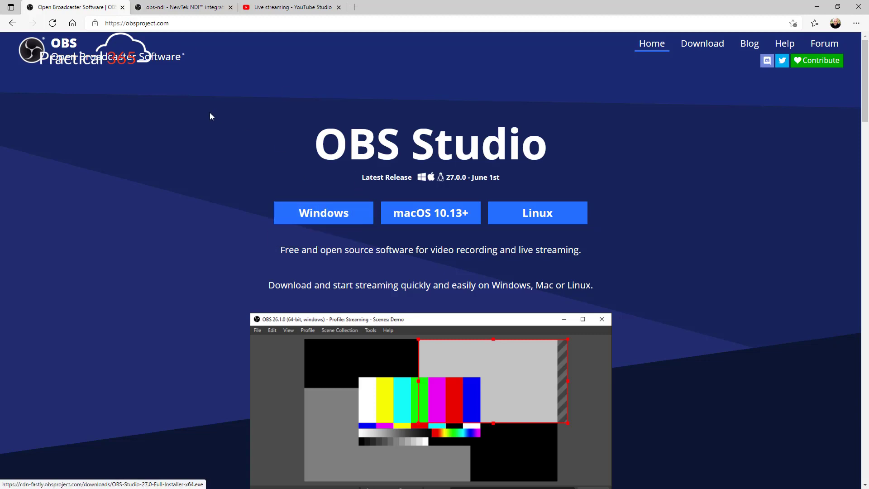
# Download obs-ndi-4.9.0-Windows-Installer.exe from the obs-ndi GitHub releases via the forum page
pyautogui.click(180, 8)
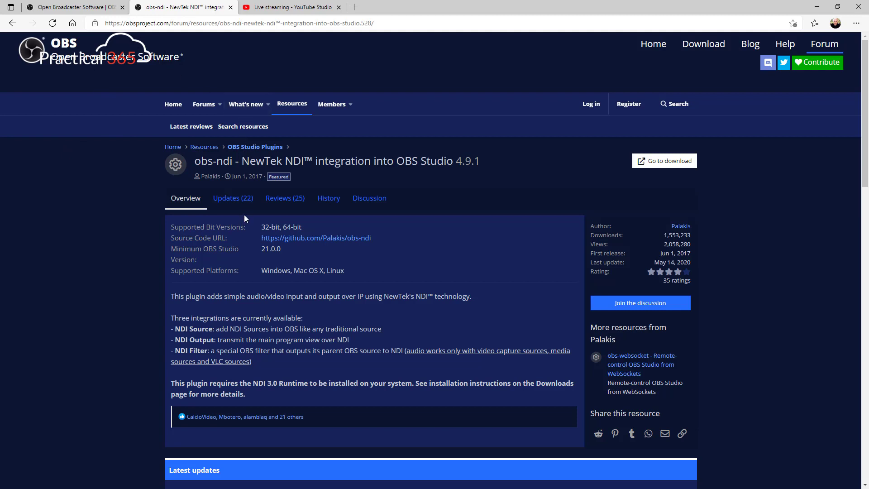
pyautogui.click(325, 239)
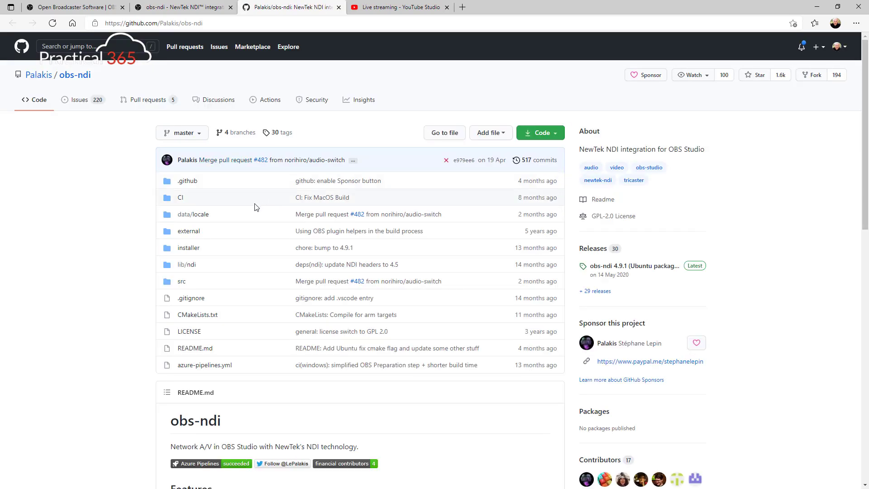
pyautogui.scroll(-8, 255, 206)
pyautogui.click(379, 244)
pyautogui.scroll(-3, 450, 246)
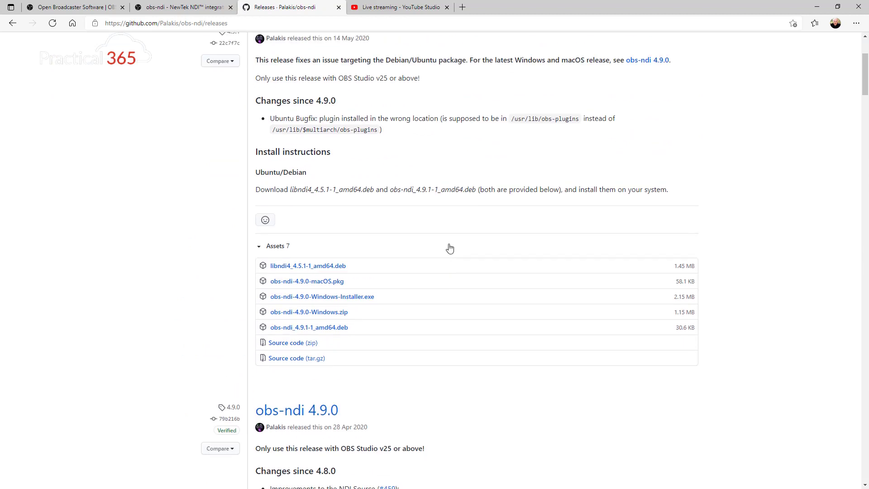
pyautogui.click(350, 312)
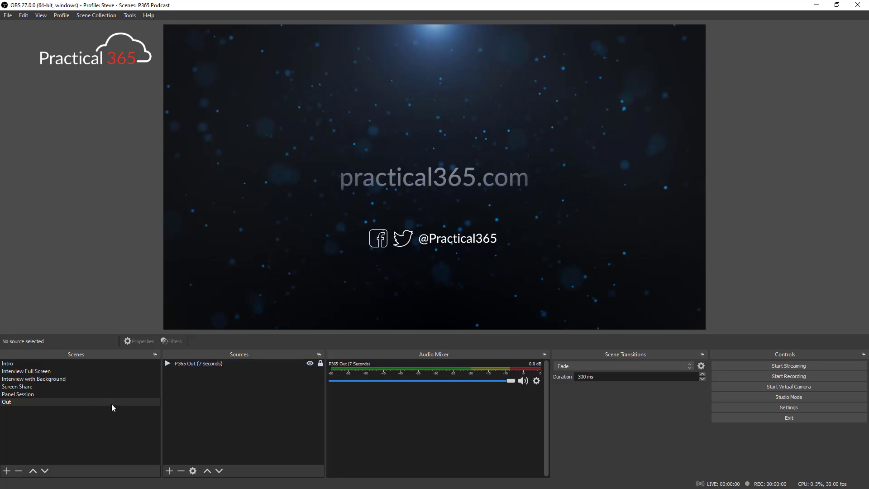
# Preview the Intro and Out scenes and inspect the P365 Out source properties without saving
pyautogui.click(123, 363)
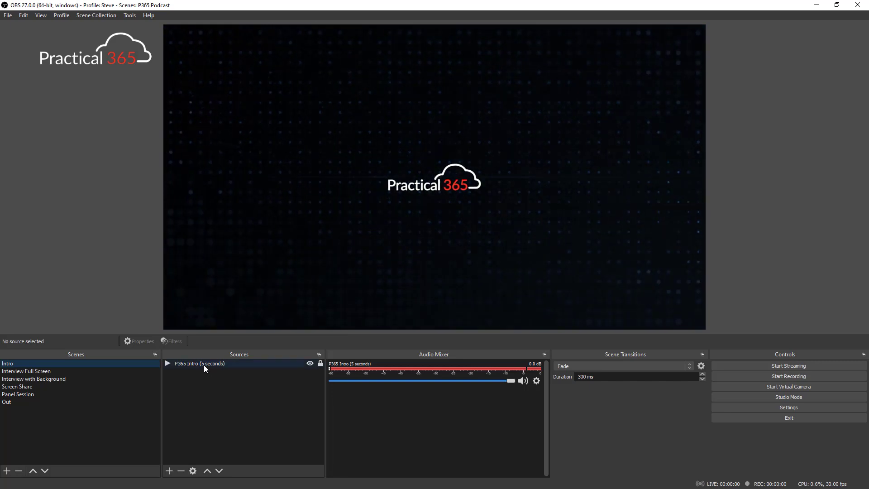
pyautogui.click(38, 404)
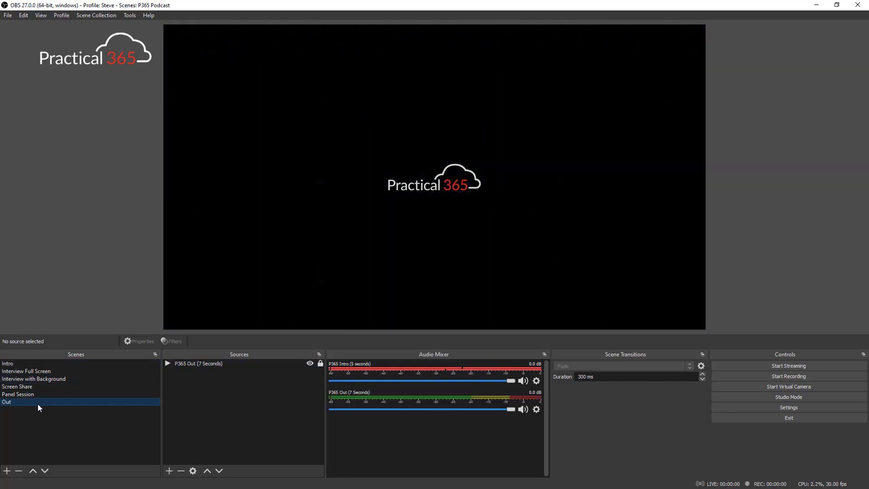
pyautogui.doubleClick(220, 364)
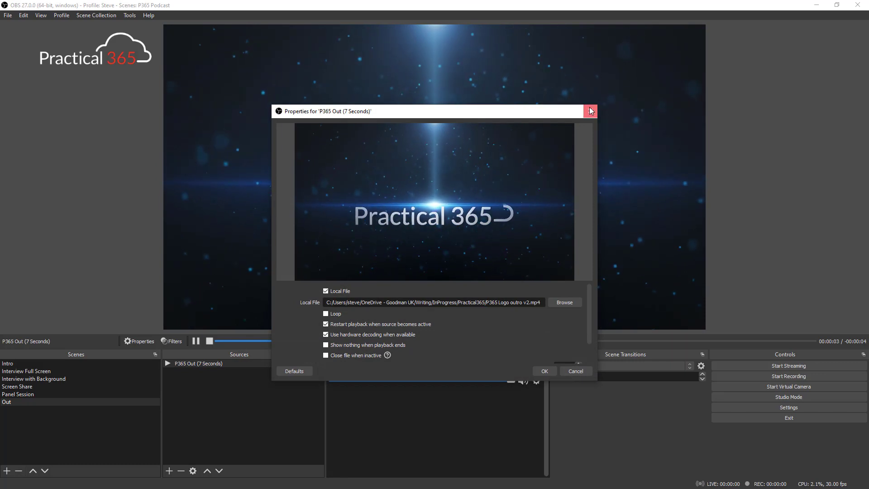
pyautogui.click(590, 111)
pyautogui.click(467, 263)
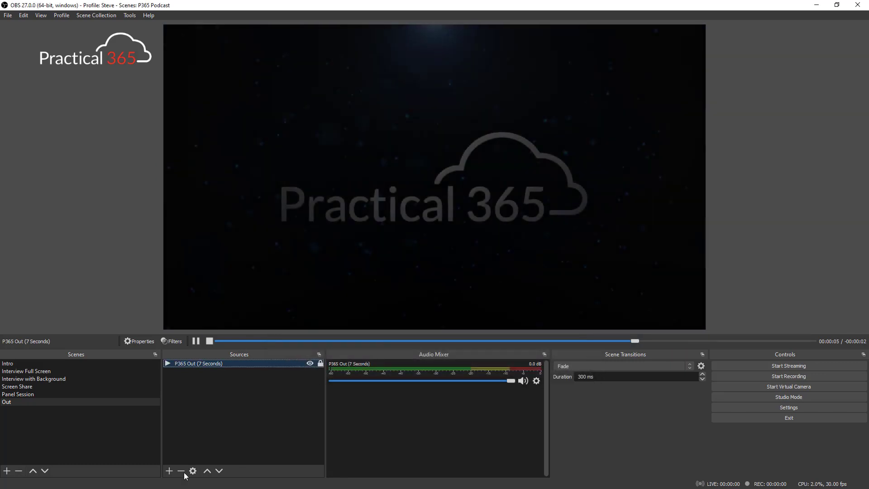
# Review the add-source types without adding any, then start the Virtual Camera
pyautogui.click(170, 470)
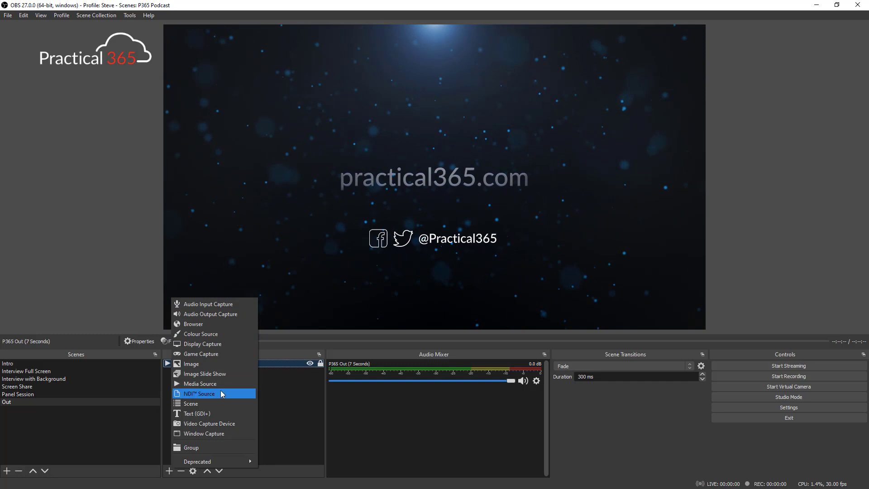
pyautogui.click(116, 434)
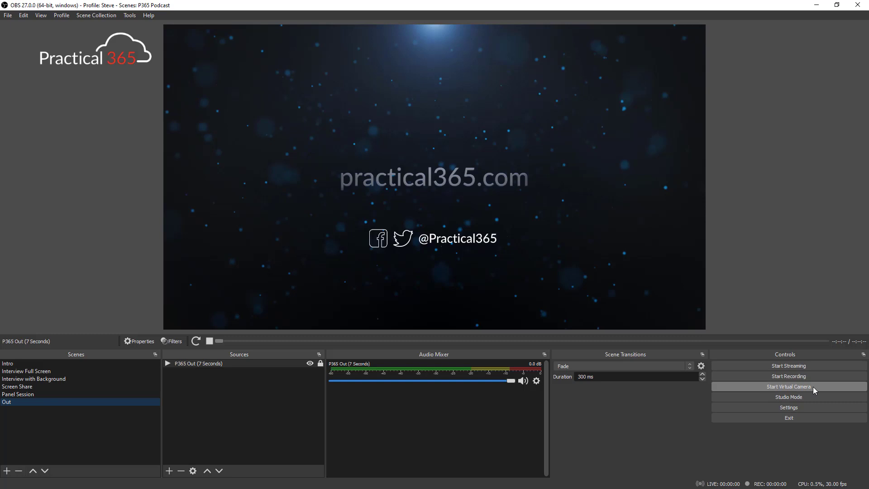
pyautogui.click(780, 387)
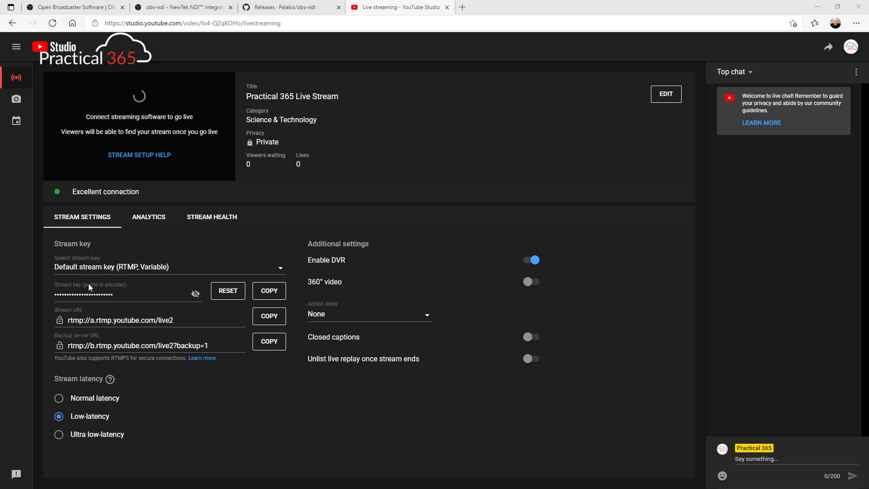
# Copy the YouTube Studio stream key to the clipboard and return to OBS Studio
pyautogui.click(271, 296)
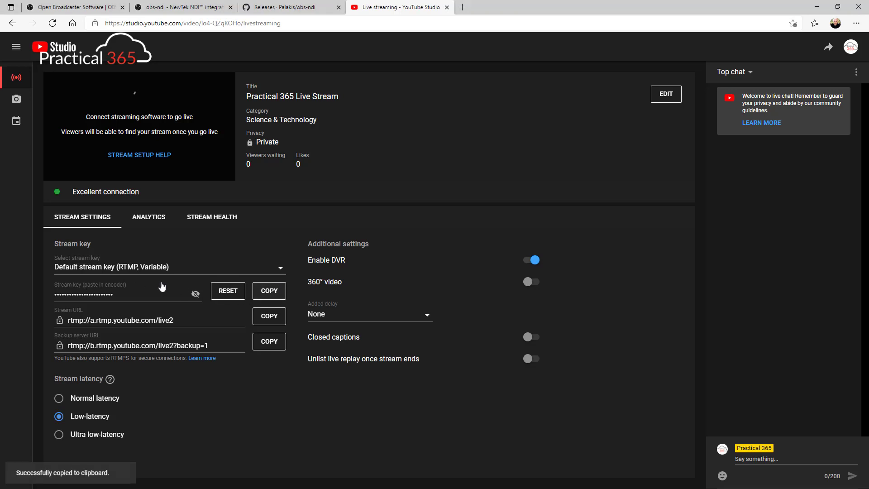
pyautogui.hotkey('alt', 'Tab')
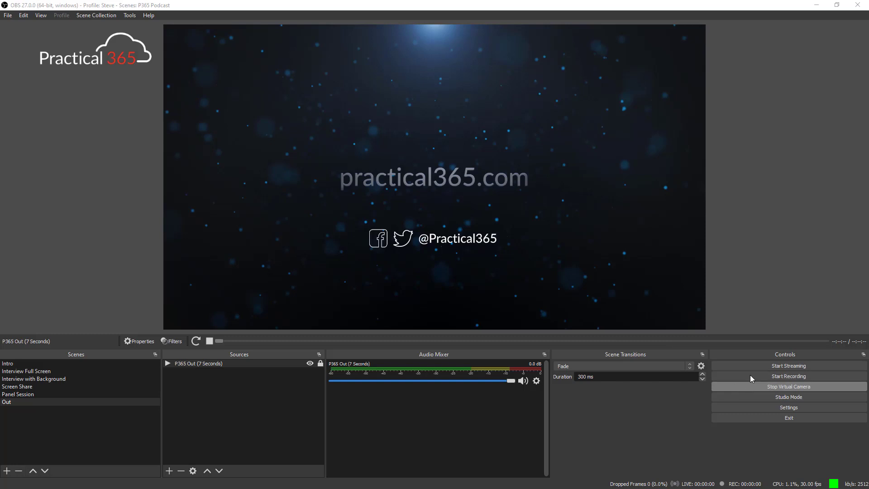
# Set the OBS stream service to YouTube - RTMPS with the pasted stream key
pyautogui.click(787, 408)
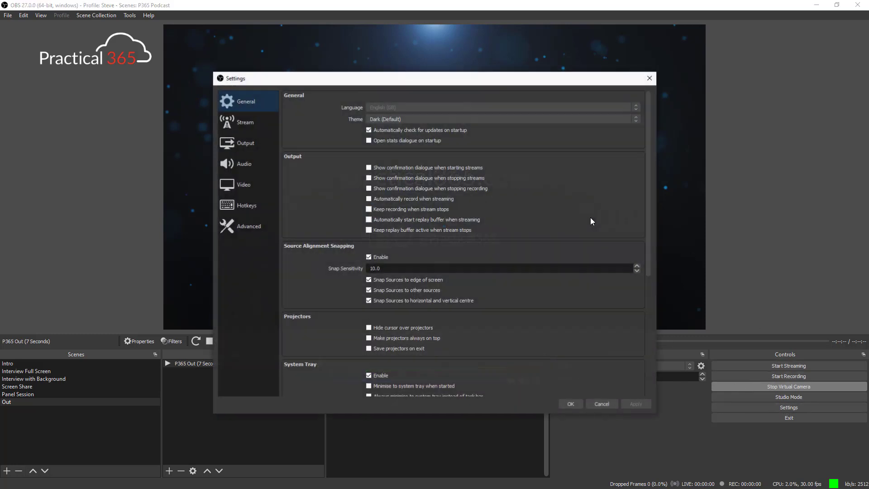
pyautogui.click(239, 121)
pyautogui.click(419, 98)
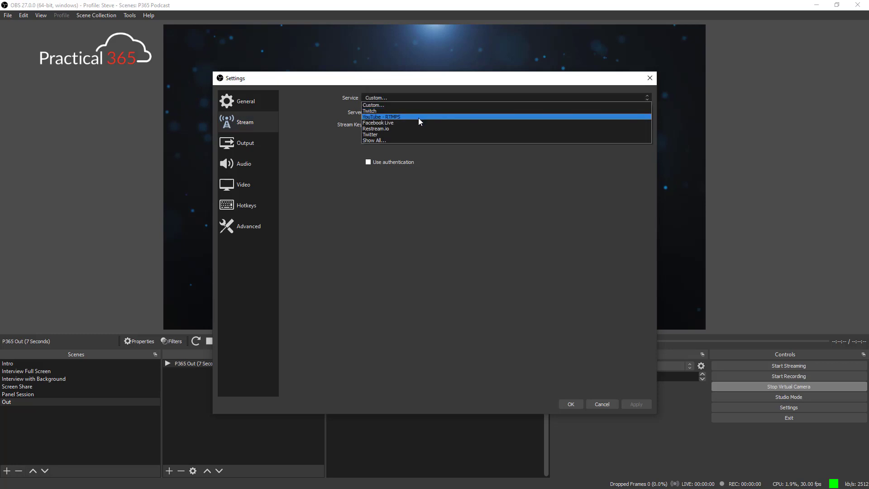
pyautogui.click(419, 117)
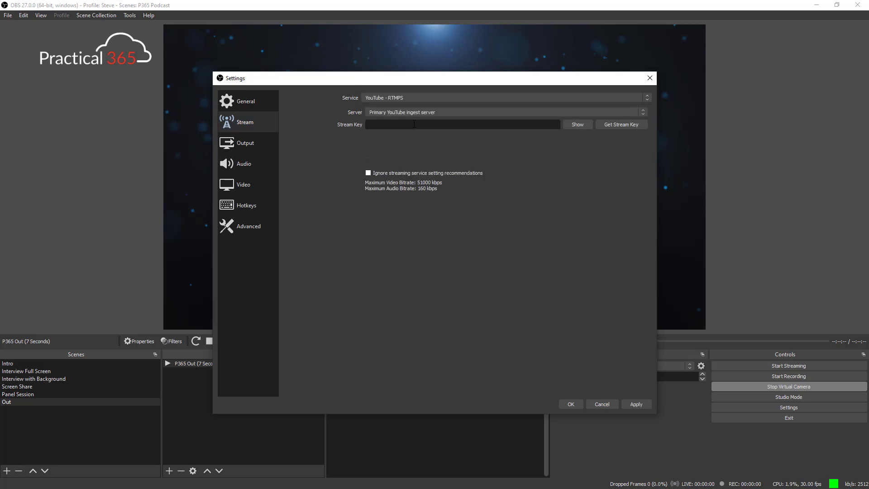
pyautogui.hotkey('ctrl', 'v')
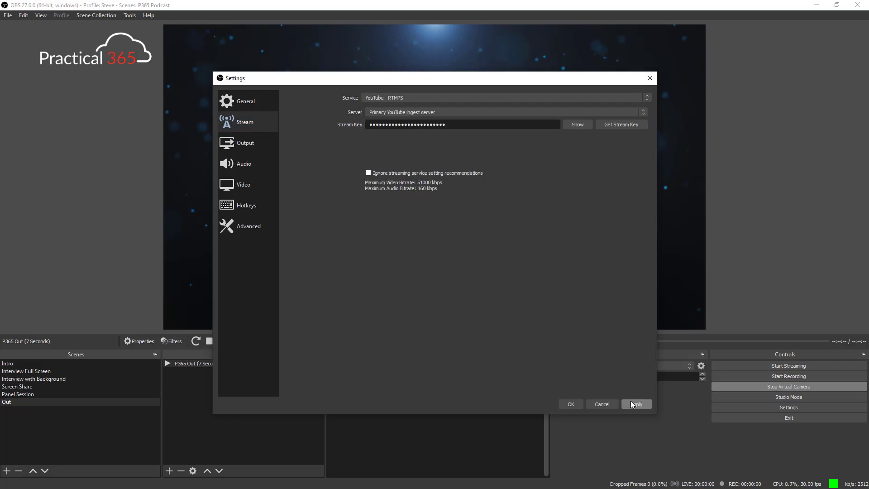
pyautogui.click(570, 404)
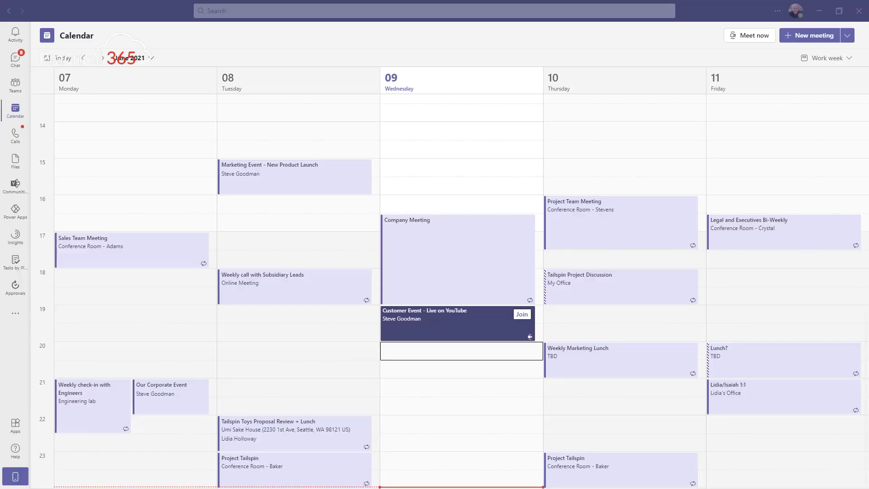
# Verify Network Device Interface (NDI) is on under Teams App permissions and close settings
pyautogui.click(778, 12)
pyautogui.click(771, 36)
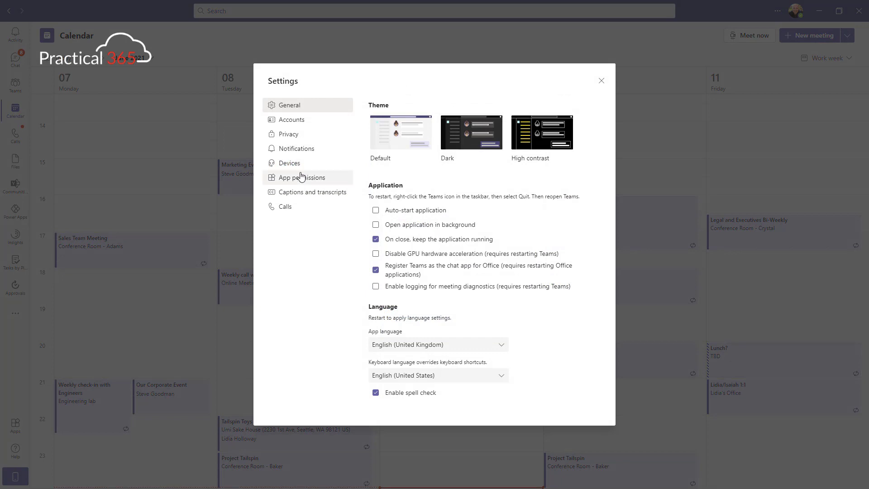
pyautogui.click(302, 177)
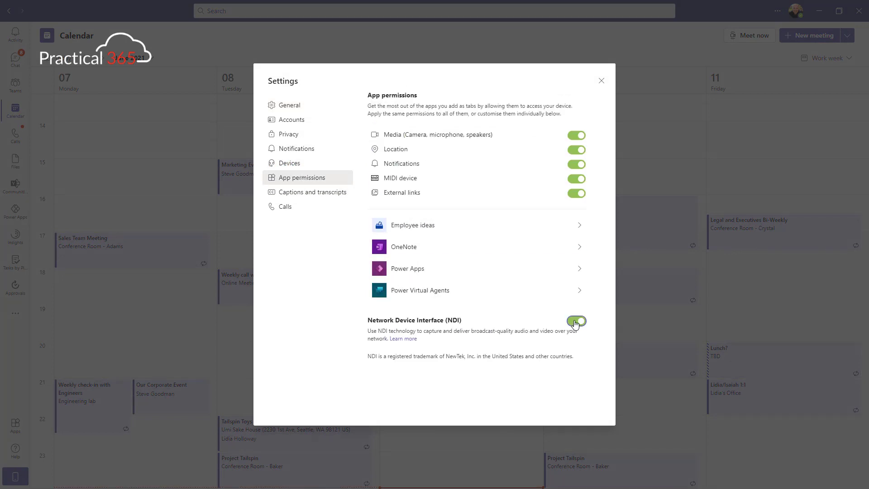
pyautogui.click(601, 81)
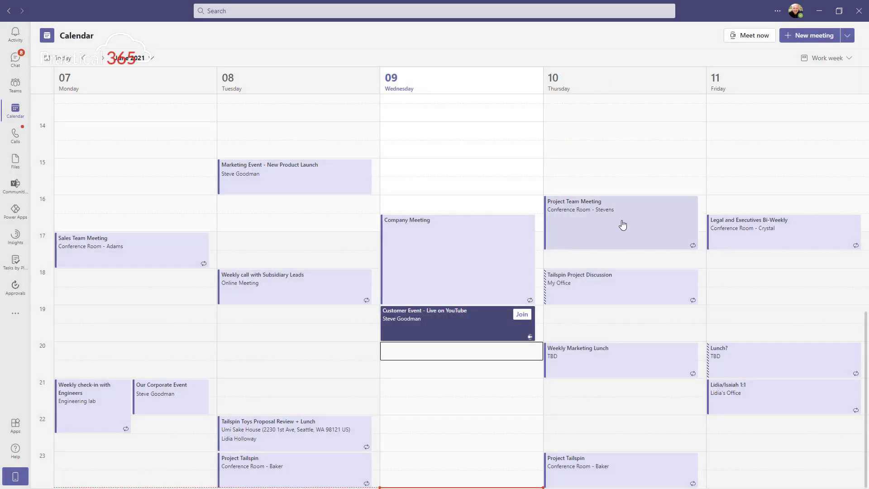
# Join the Customer Event - Live on YouTube meeting using Computer audio, camera off
pyautogui.click(526, 317)
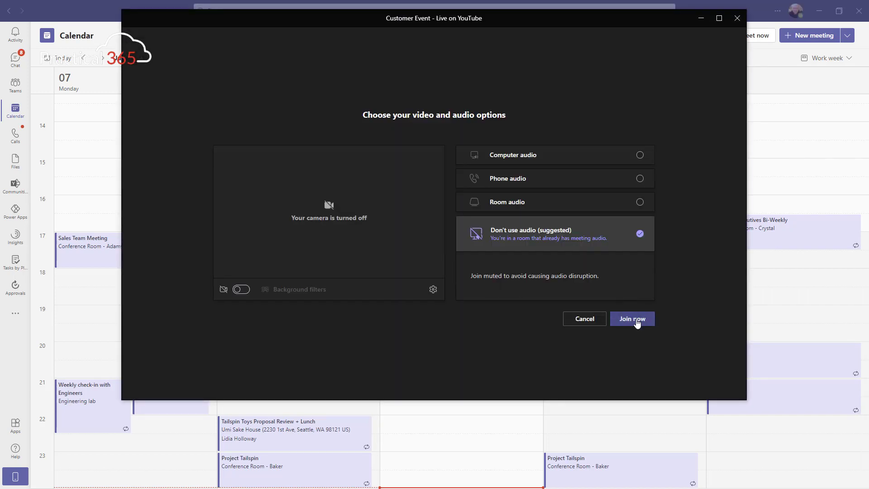
pyautogui.click(613, 161)
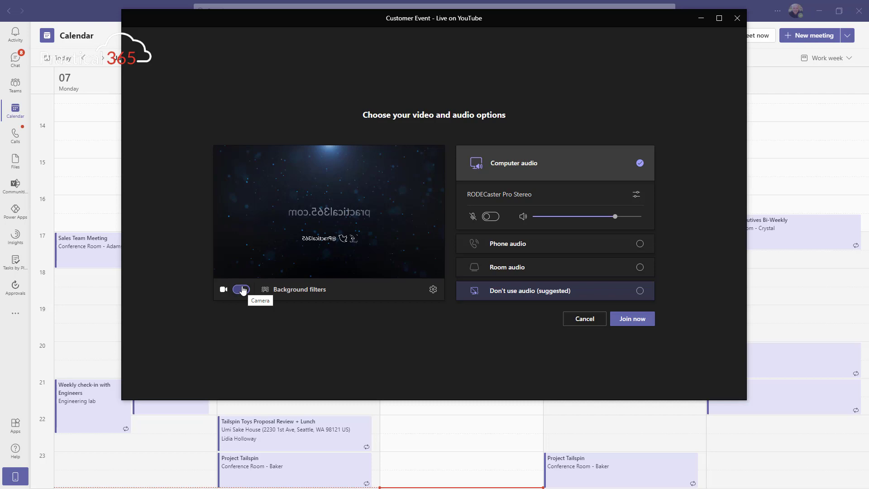
pyautogui.click(242, 290)
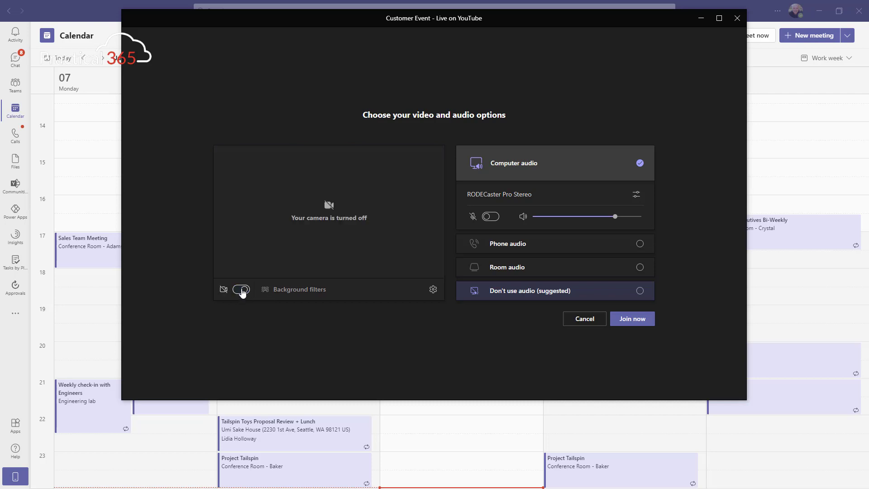
pyautogui.click(632, 319)
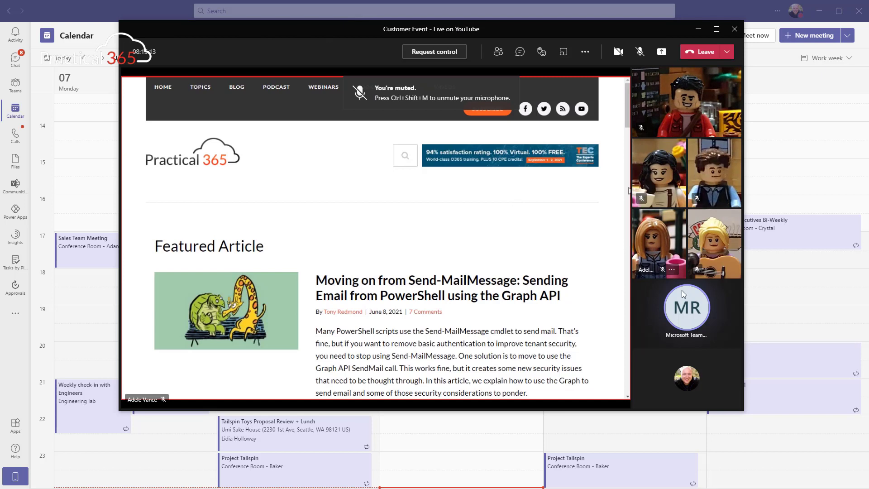
# Switch the meeting view to Together mode from the More actions menu
pyautogui.moveTo(706, 313)
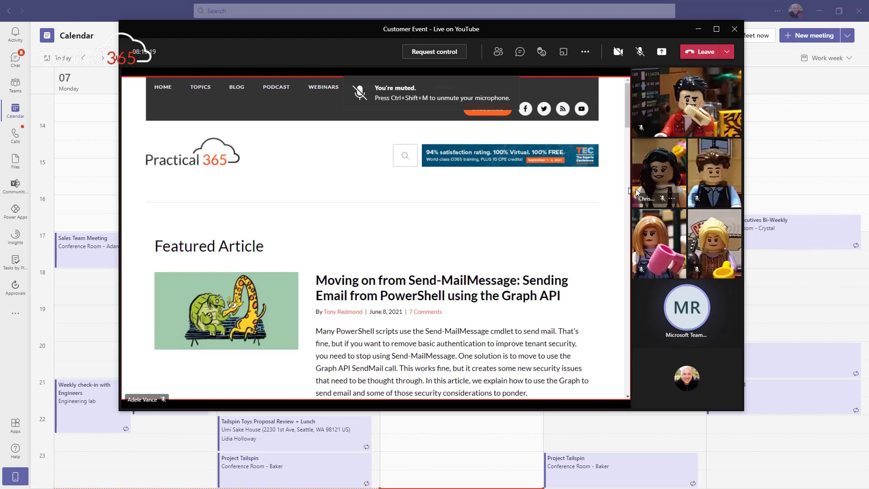
pyautogui.moveTo(375, 31); pyautogui.dragTo(357, 30)
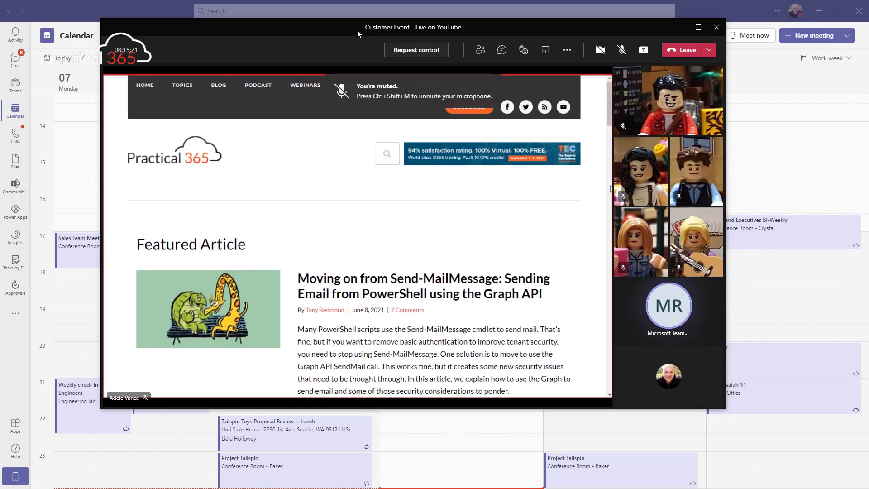
pyautogui.click(567, 50)
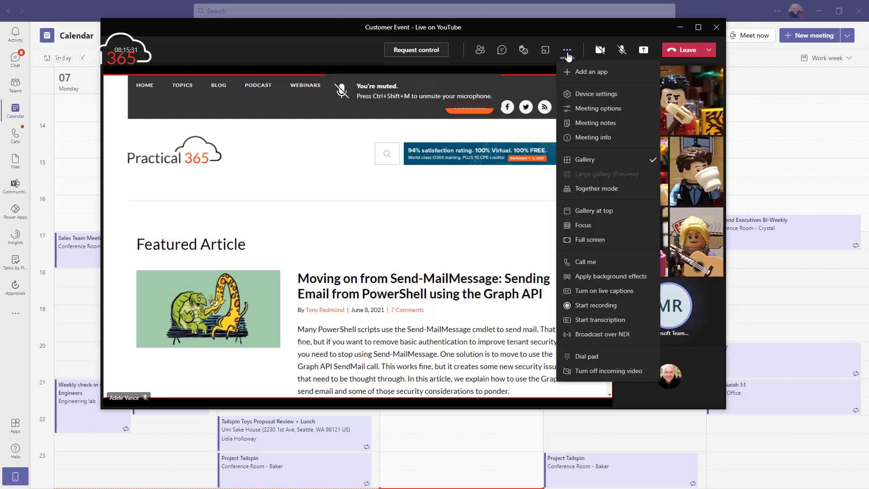
pyautogui.click(605, 189)
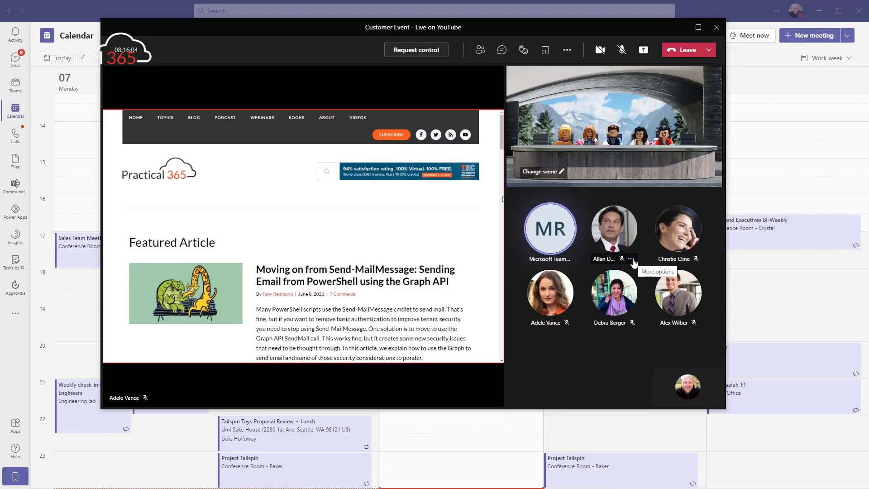
# Pin the video tiles of all five participants
pyautogui.click(632, 260)
pyautogui.click(668, 241)
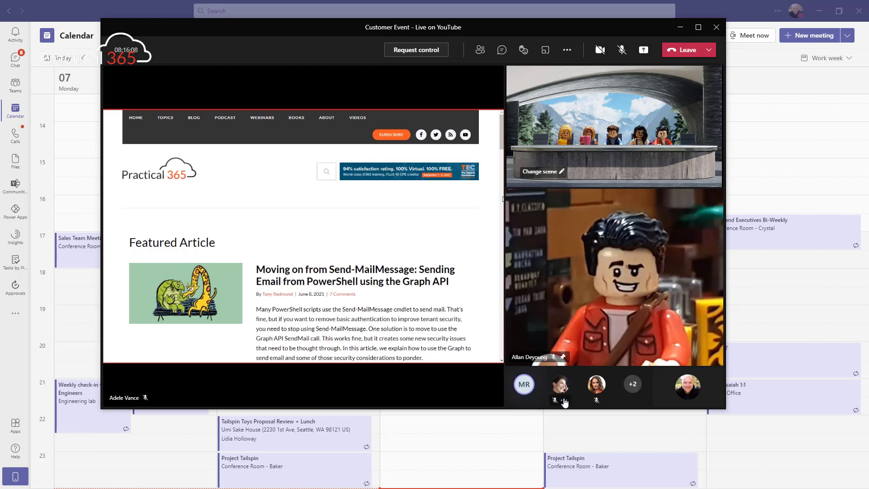
pyautogui.click(564, 402)
pyautogui.click(580, 365)
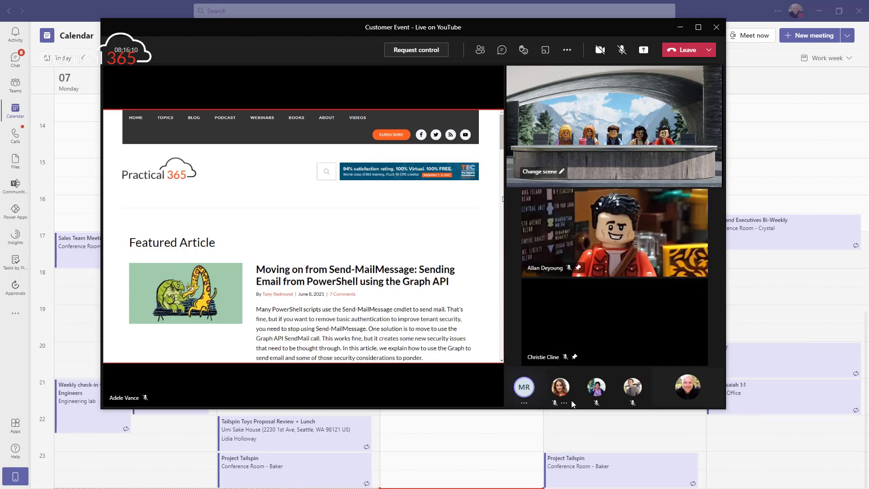
pyautogui.click(564, 402)
pyautogui.click(592, 385)
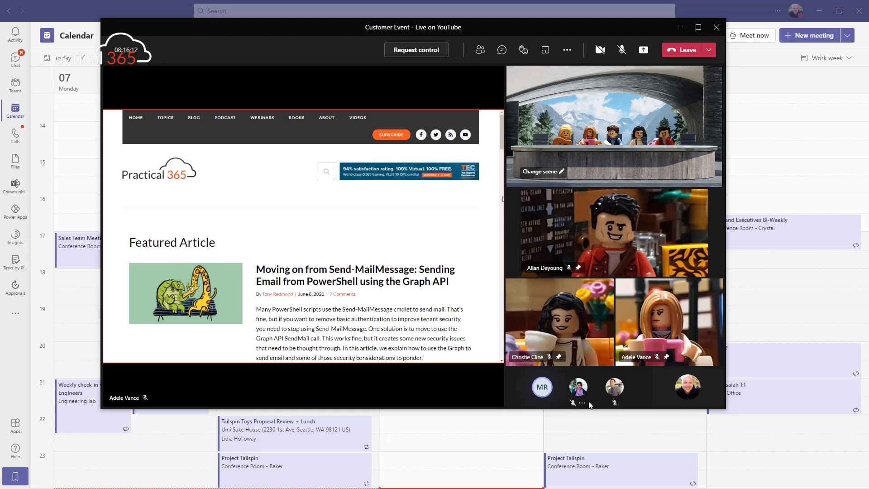
pyautogui.click(582, 402)
pyautogui.click(611, 384)
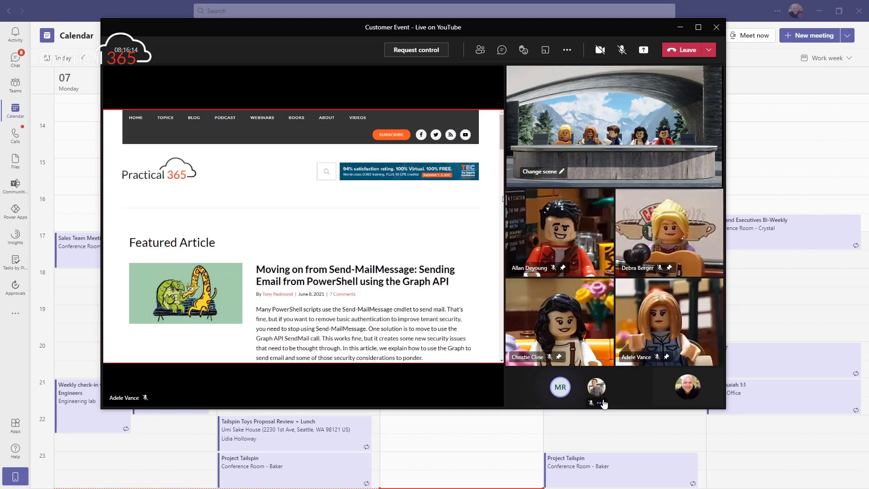
pyautogui.click(600, 402)
pyautogui.click(626, 384)
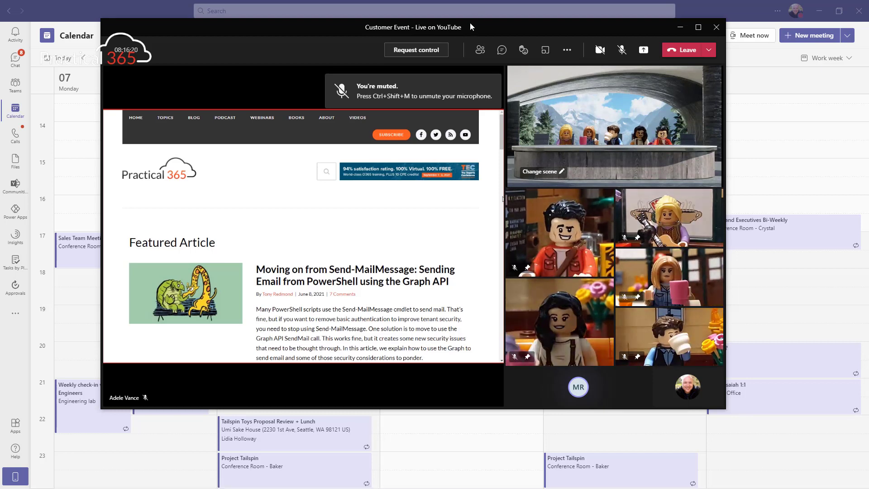
# Start broadcasting the meeting over NDI
pyautogui.moveTo(469, 27); pyautogui.dragTo(487, 26)
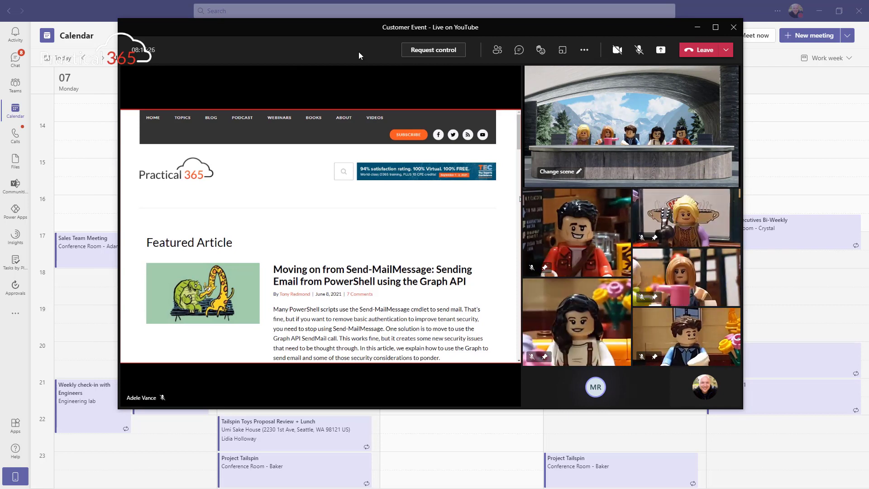
pyautogui.click(584, 50)
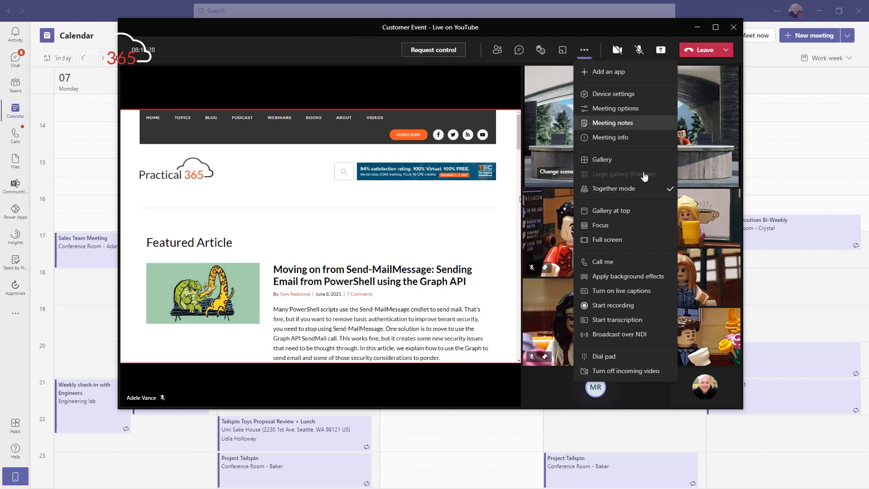
pyautogui.click(618, 335)
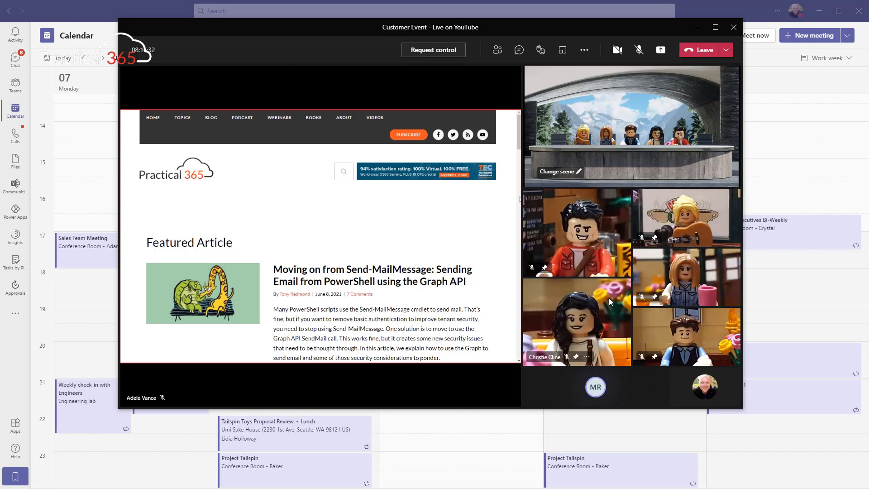